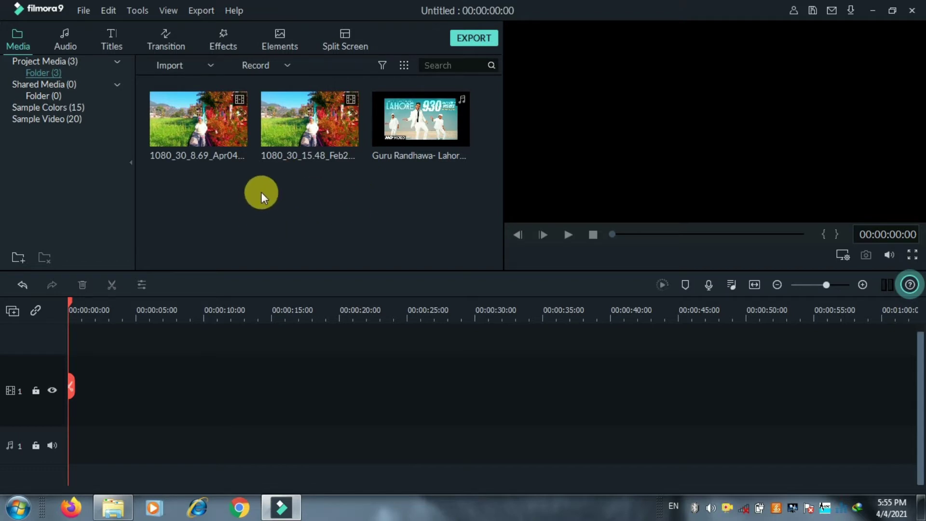
# Place the 1080_30_8.69_Apr042021 clip at the start of video track 1, keeping the 1920 x 1080 25fps project settings.
pyautogui.click(195, 128)
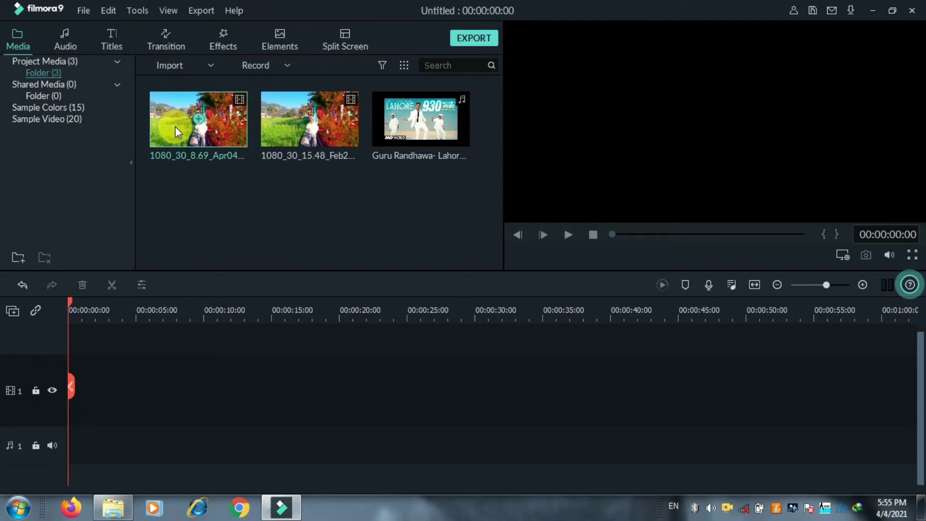
pyautogui.moveTo(175, 126); pyautogui.dragTo(64, 381)
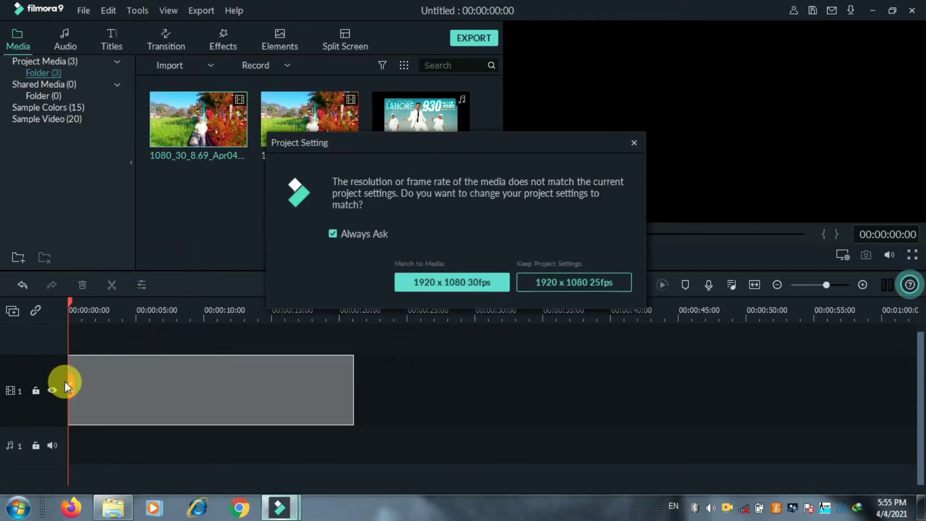
pyautogui.click(565, 282)
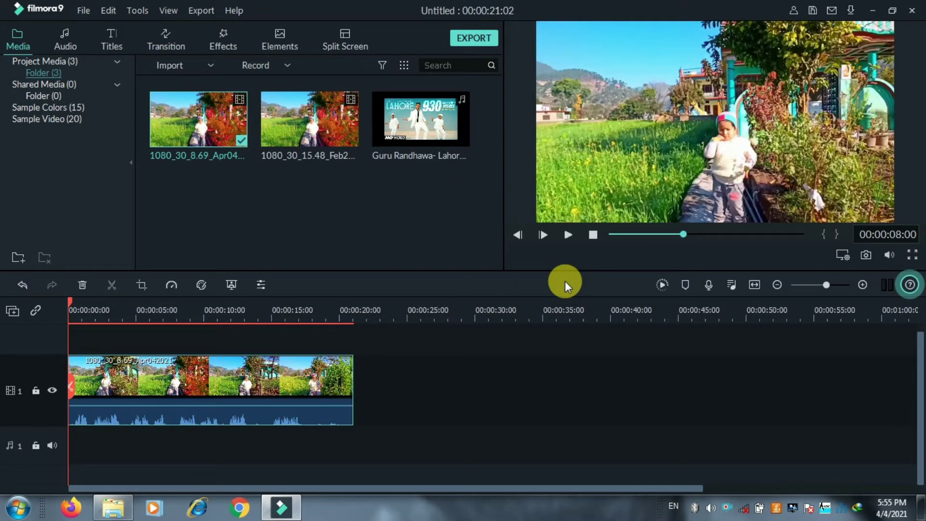
# Play the opening seconds of the placed video clip to check its picture and original sound.
pyautogui.click(569, 234)
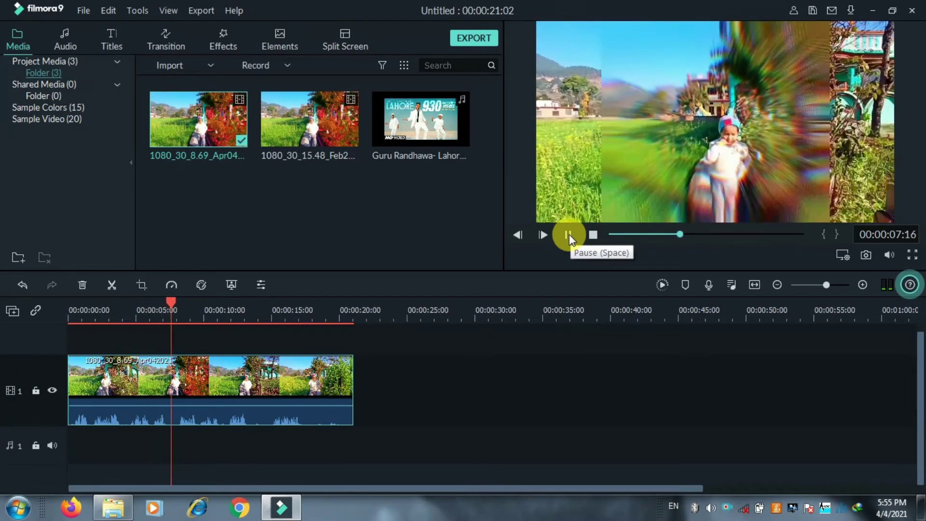
pyautogui.click(569, 235)
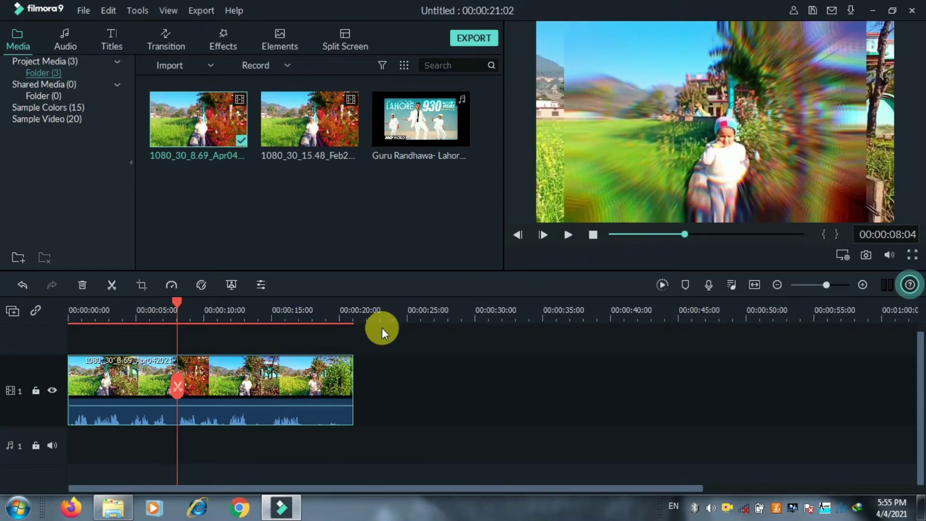
pyautogui.click(563, 234)
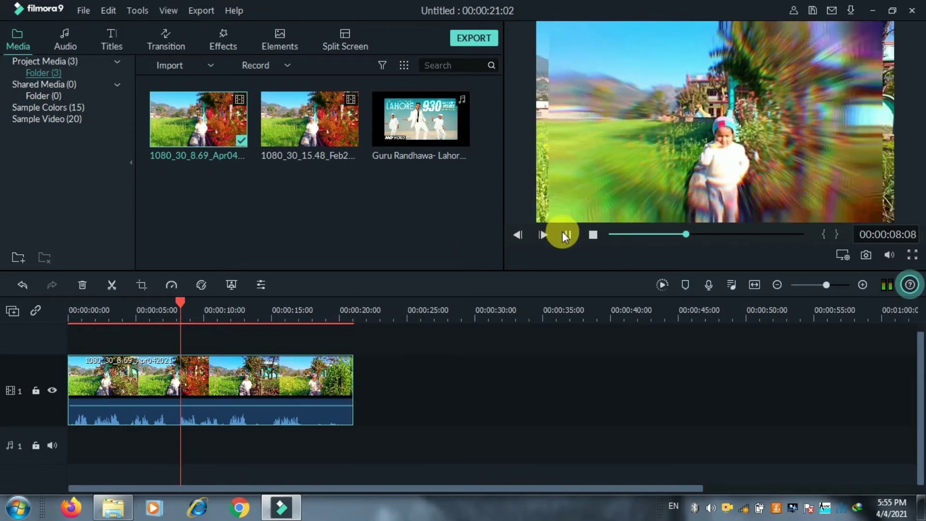
pyautogui.click(563, 234)
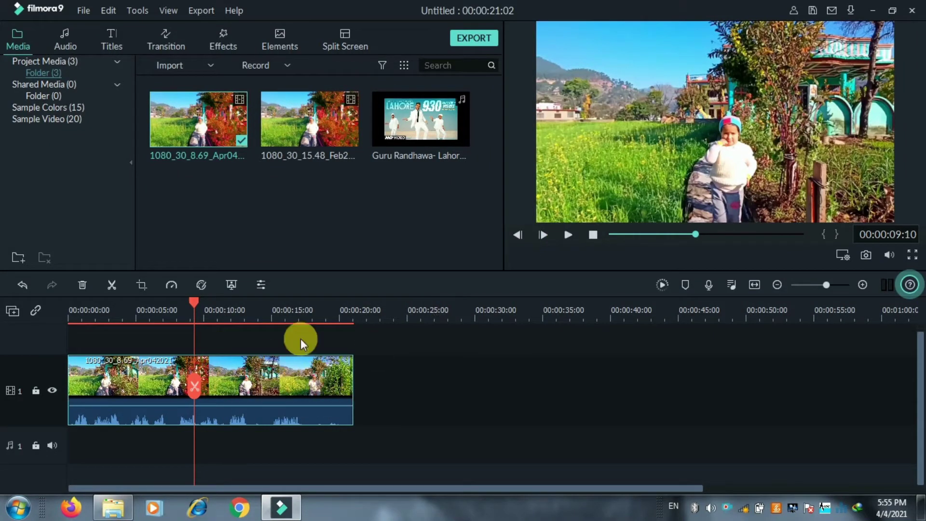
# Silence the video clip's original audio by lowering its volume to -∞ dB, and apply the change.
pyautogui.click(257, 372)
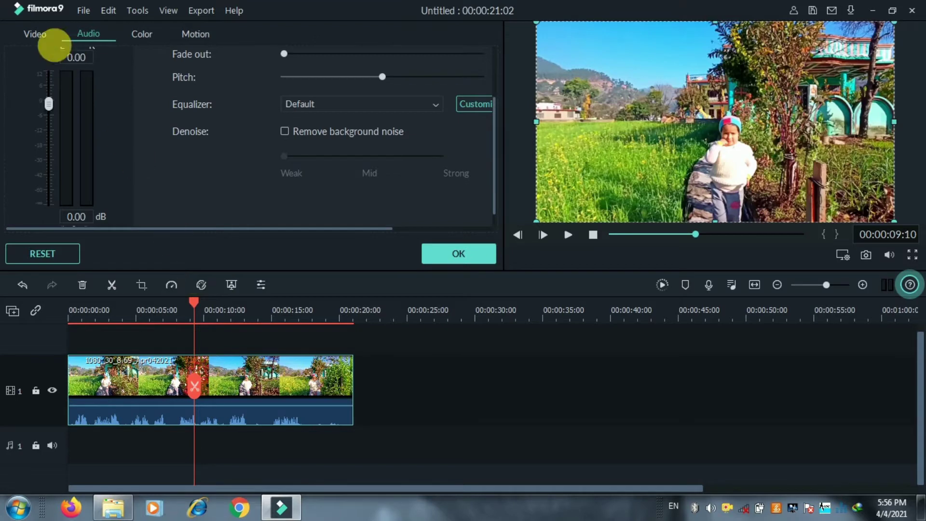
pyautogui.click(38, 34)
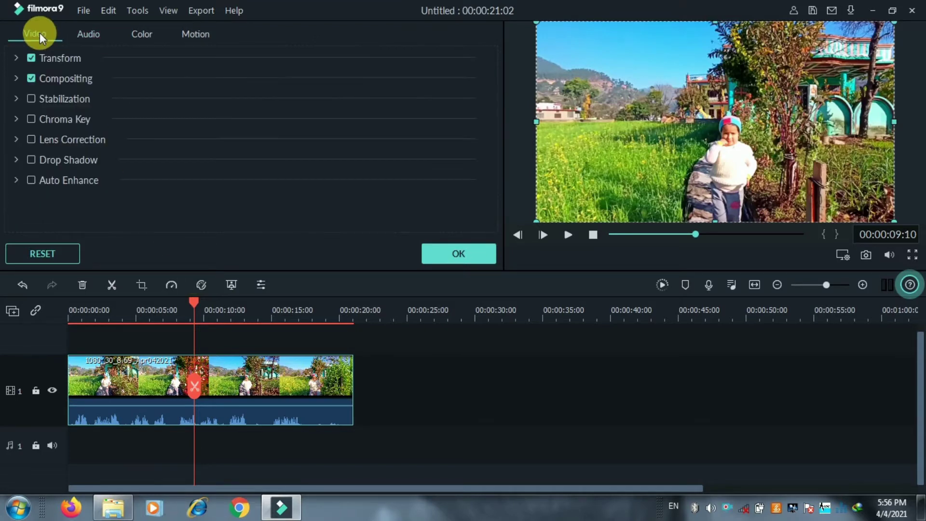
pyautogui.click(85, 31)
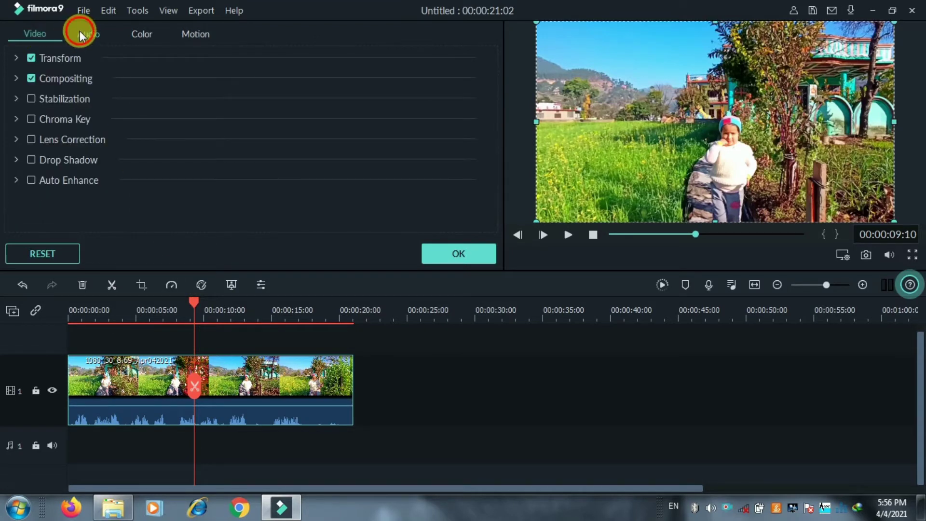
pyautogui.click(139, 33)
pyautogui.click(204, 38)
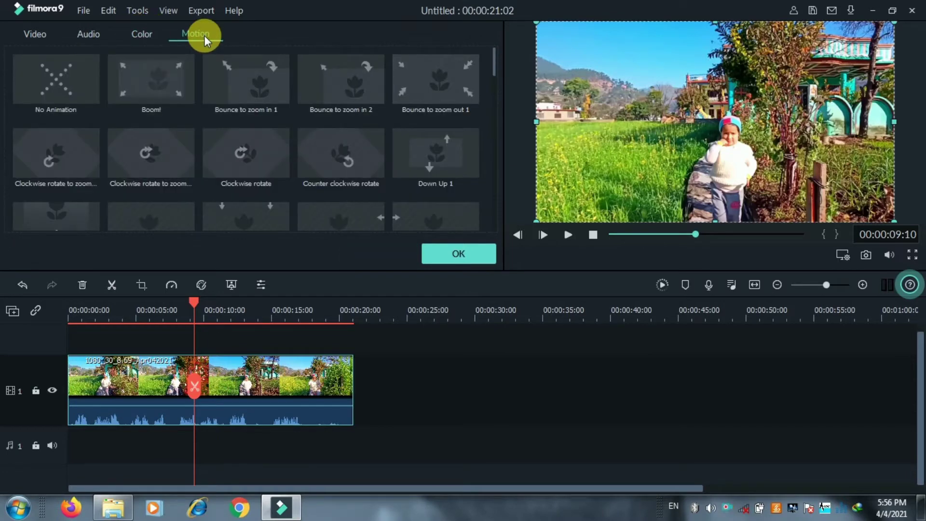
pyautogui.click(89, 38)
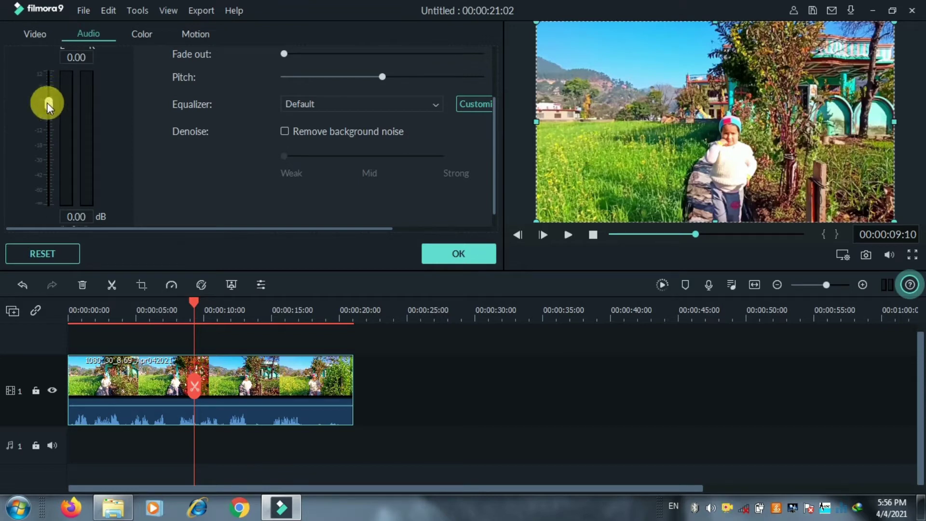
pyautogui.moveTo(45, 108); pyautogui.dragTo(46, 222)
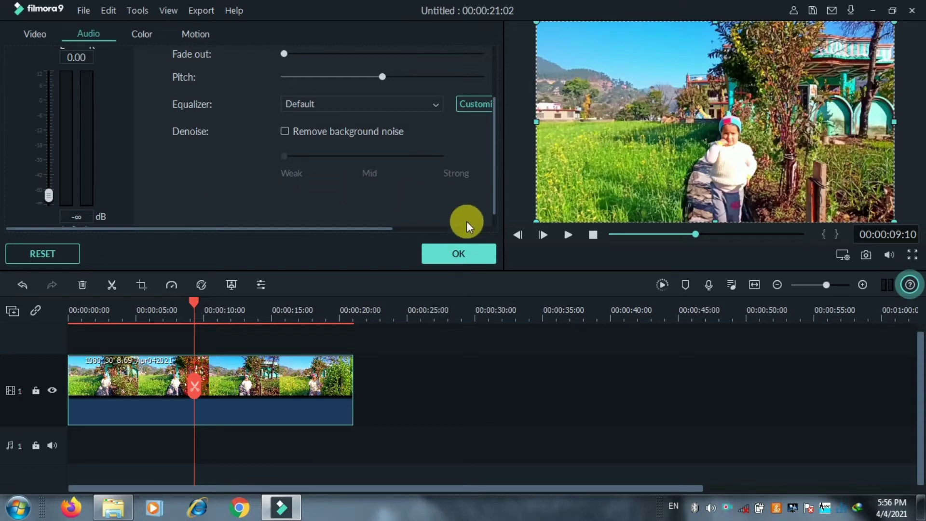
pyautogui.click(464, 252)
pyautogui.doubleClick(459, 248)
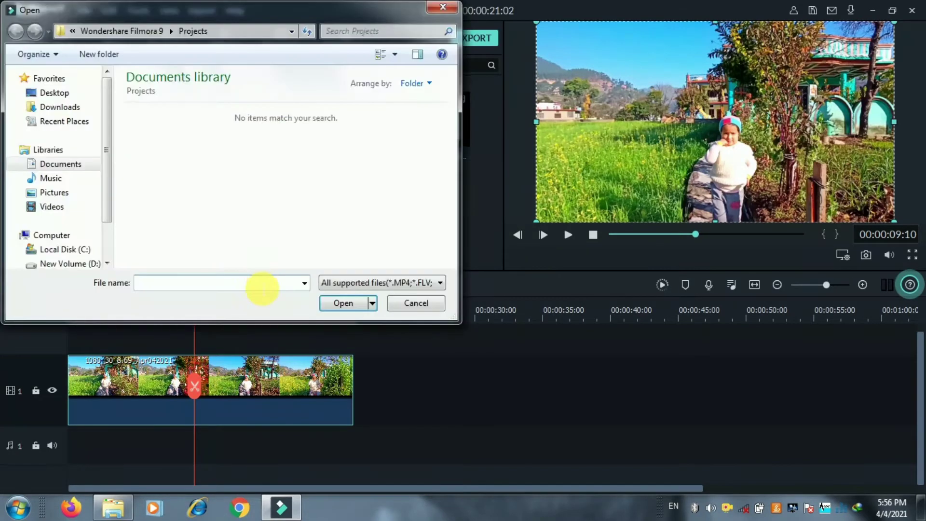
pyautogui.click(440, 6)
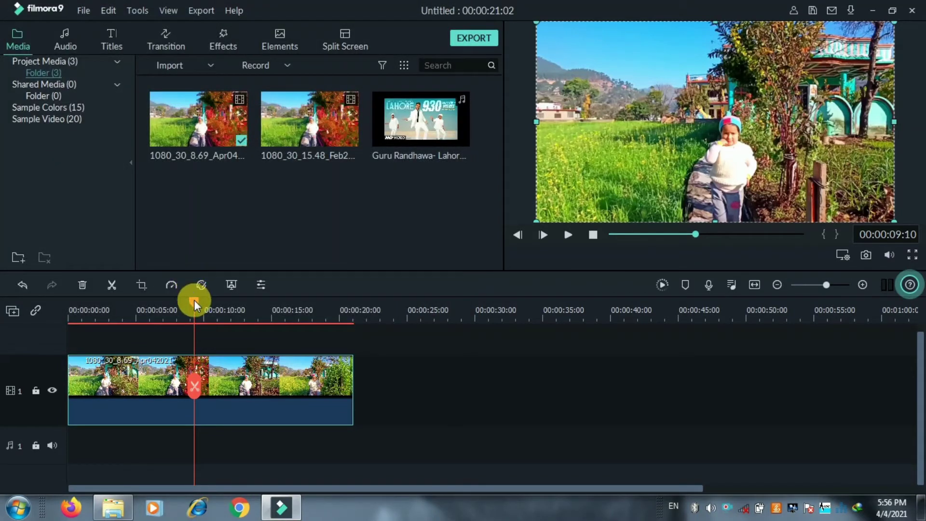
# Play the video clip from the beginning to check its sound.
pyautogui.moveTo(194, 305); pyautogui.dragTo(49, 324)
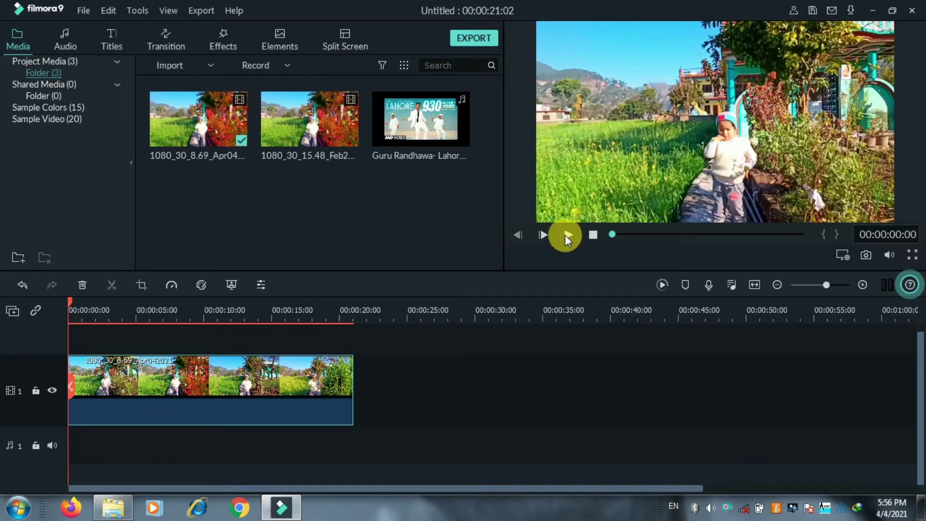
pyautogui.click(565, 235)
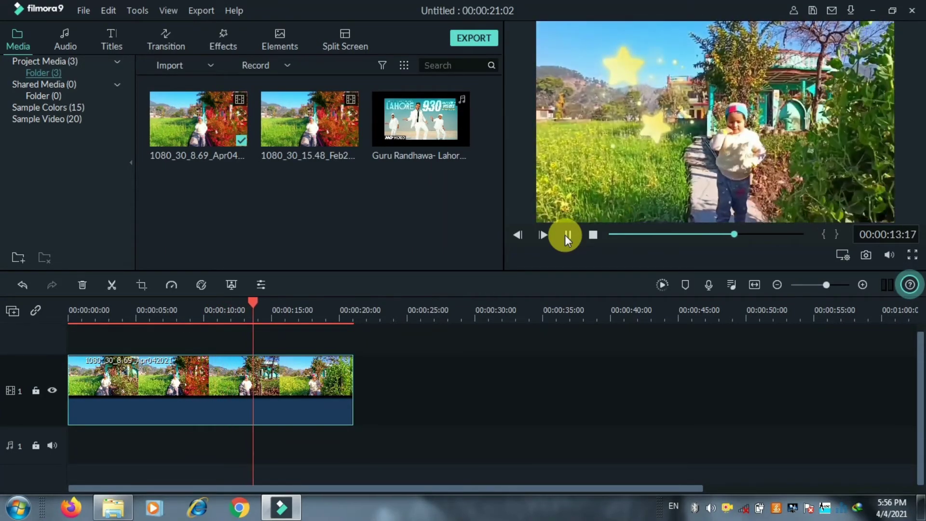
pyautogui.click(566, 236)
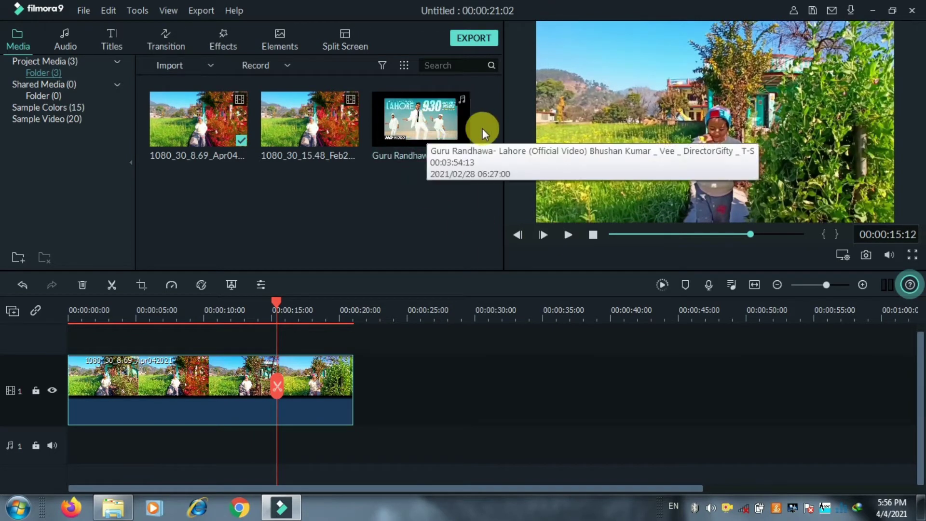
# Add the Guru Randhawa- Lahore song at the start of audio track 1 and preview it with the video from the beginning.
pyautogui.click(382, 166)
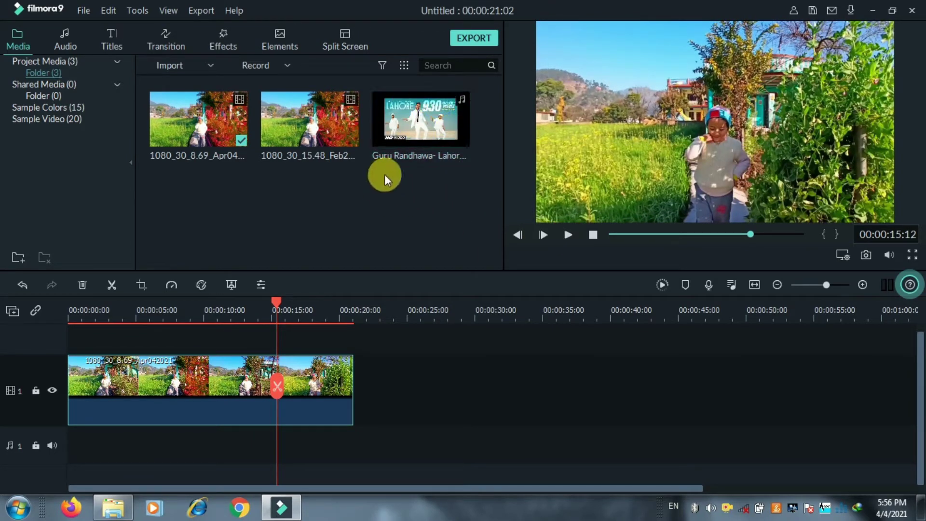
pyautogui.moveTo(393, 141); pyautogui.dragTo(51, 445)
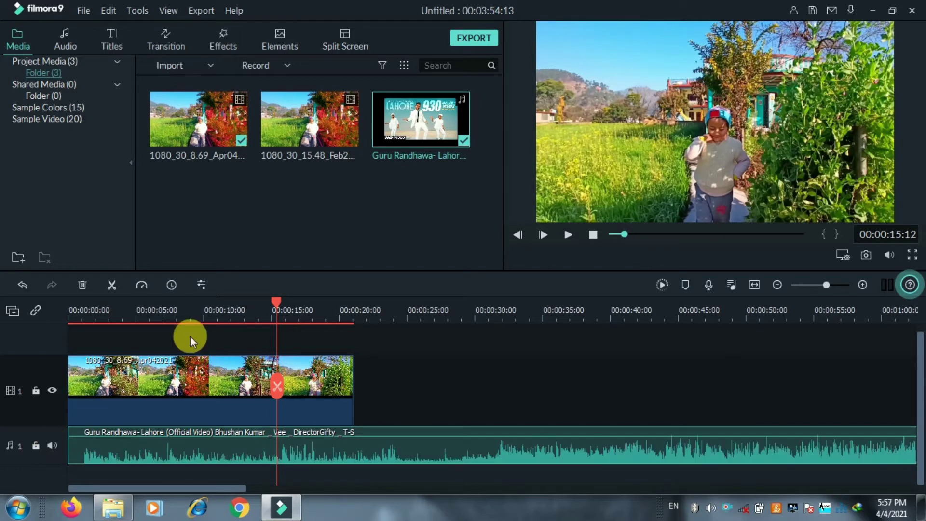
pyautogui.moveTo(276, 304); pyautogui.dragTo(22, 350)
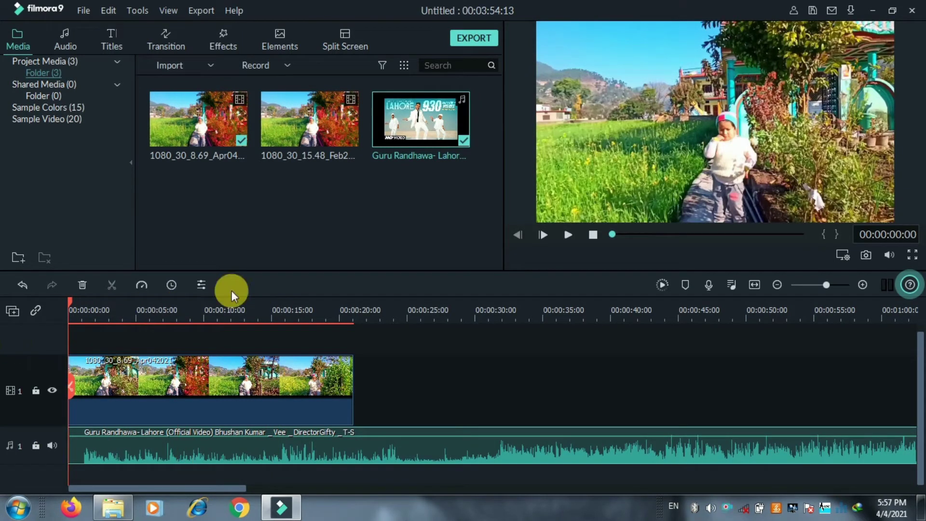
pyautogui.click(566, 233)
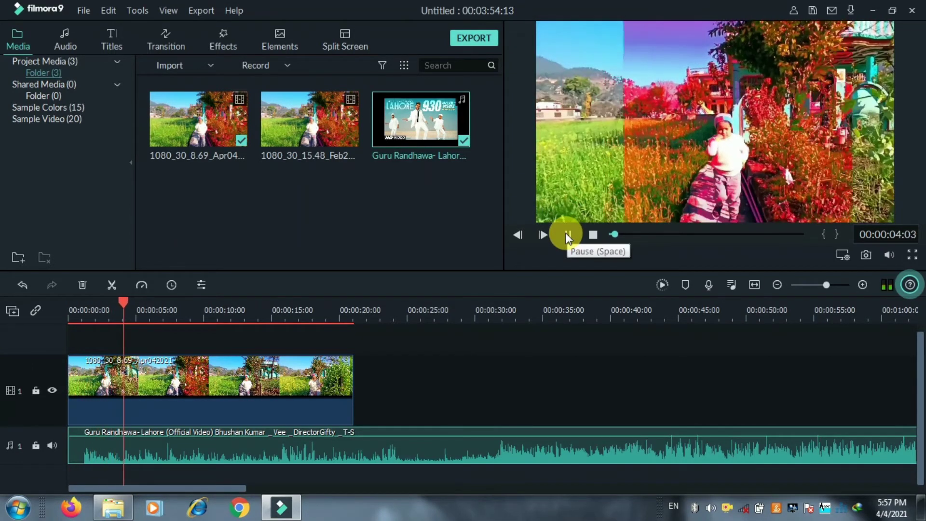
pyautogui.click(566, 234)
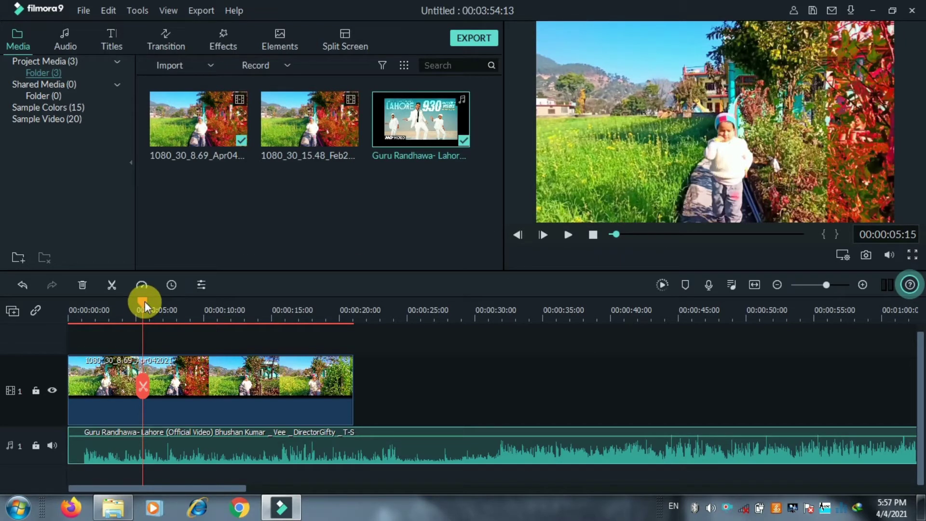
# Listen further into the song for the wanted starting point and split it at 00:00:40:10.
pyautogui.moveTo(145, 302); pyautogui.dragTo(269, 326)
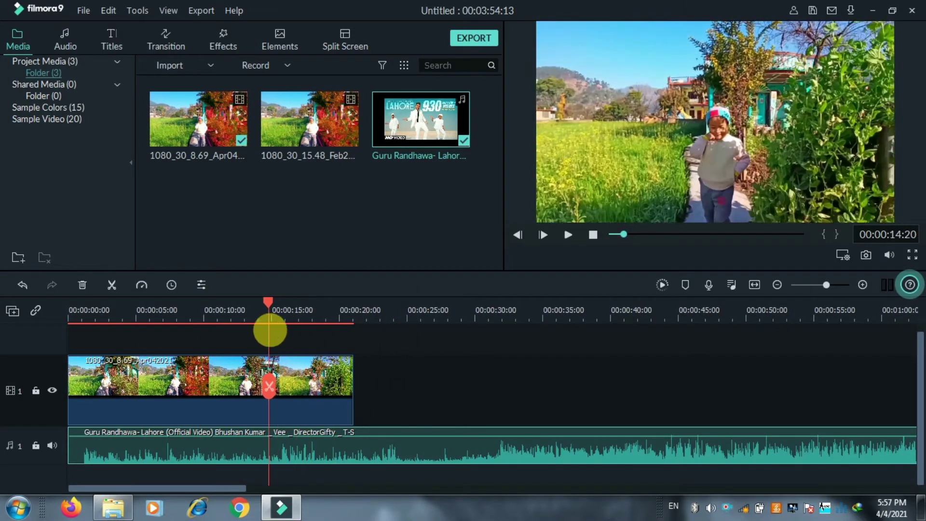
pyautogui.click(568, 235)
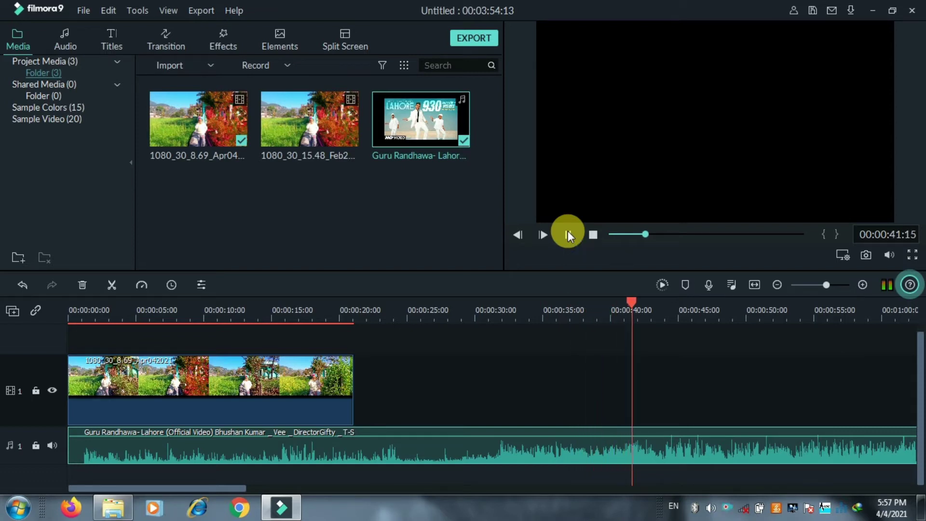
pyautogui.click(568, 235)
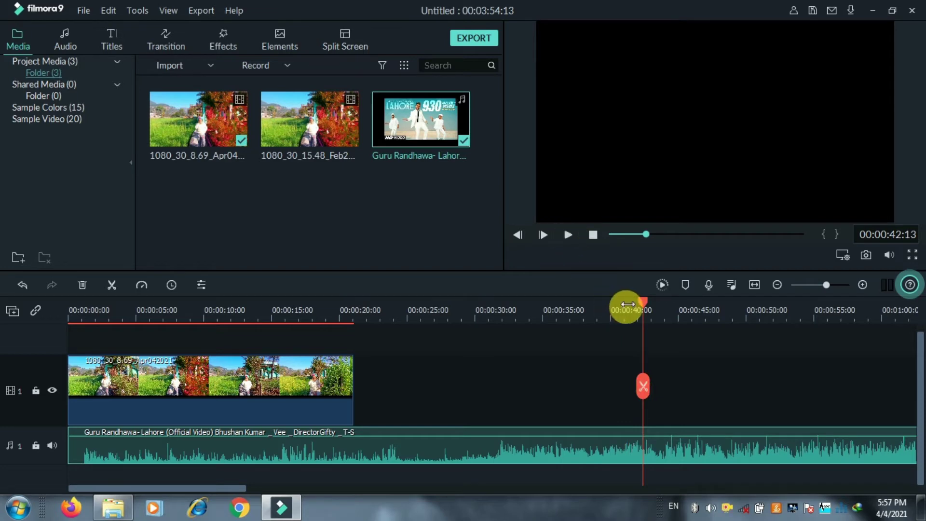
pyautogui.moveTo(643, 303); pyautogui.dragTo(607, 313)
pyautogui.click(567, 235)
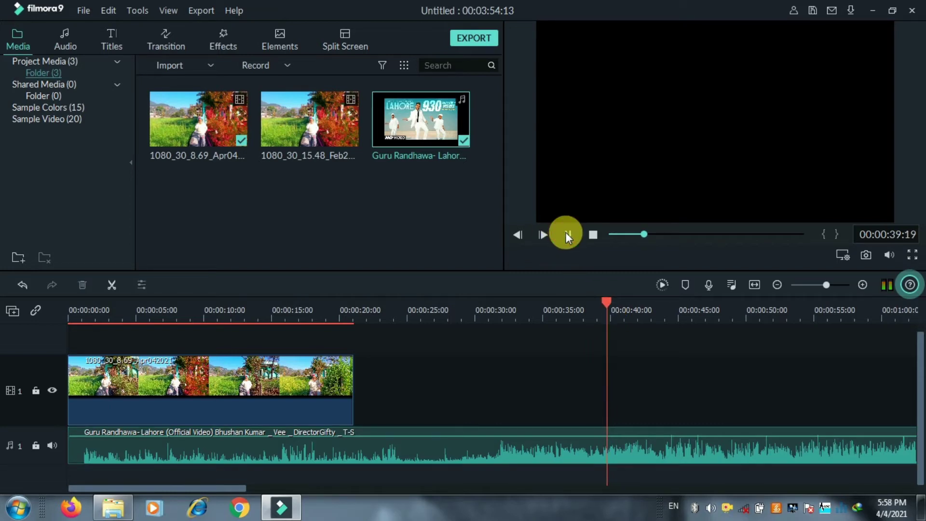
pyautogui.click(565, 233)
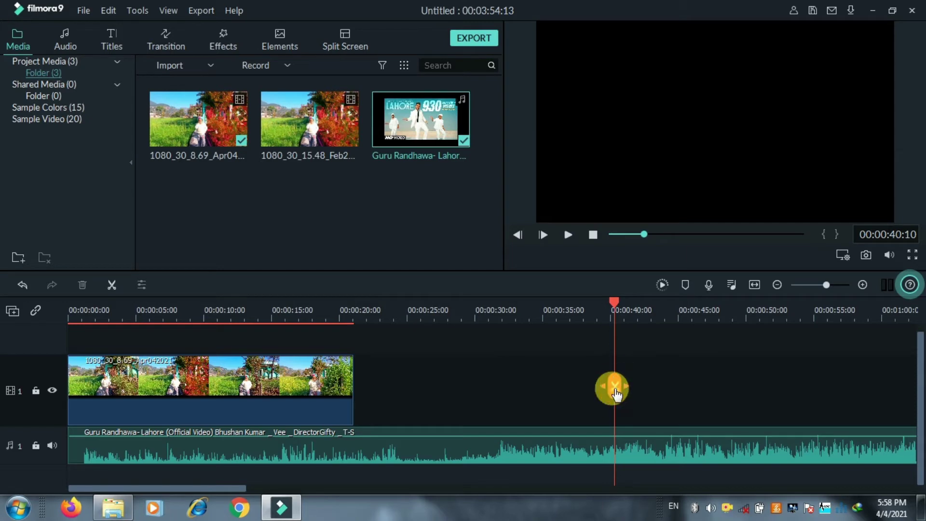
pyautogui.click(617, 386)
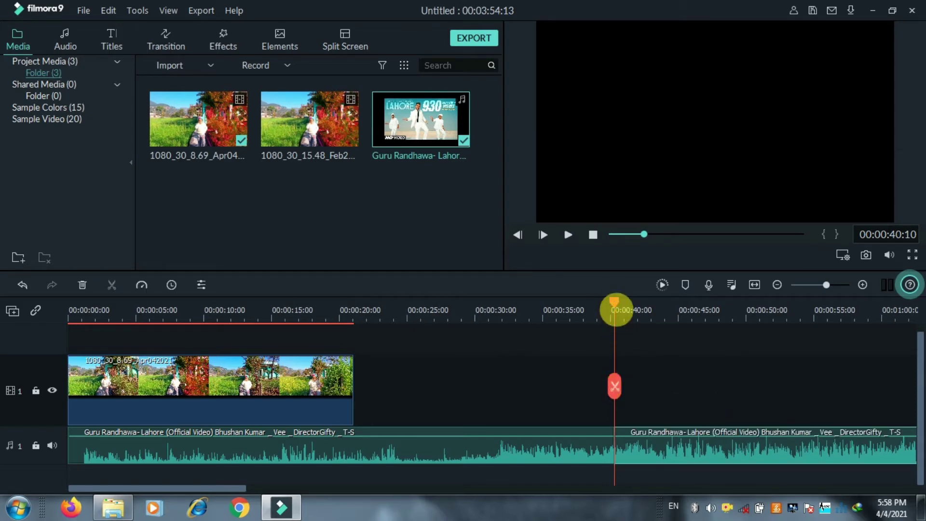
# Ripple delete the song segment before the split so the remaining part moves to the timeline start.
pyautogui.moveTo(614, 300); pyautogui.dragTo(633, 300)
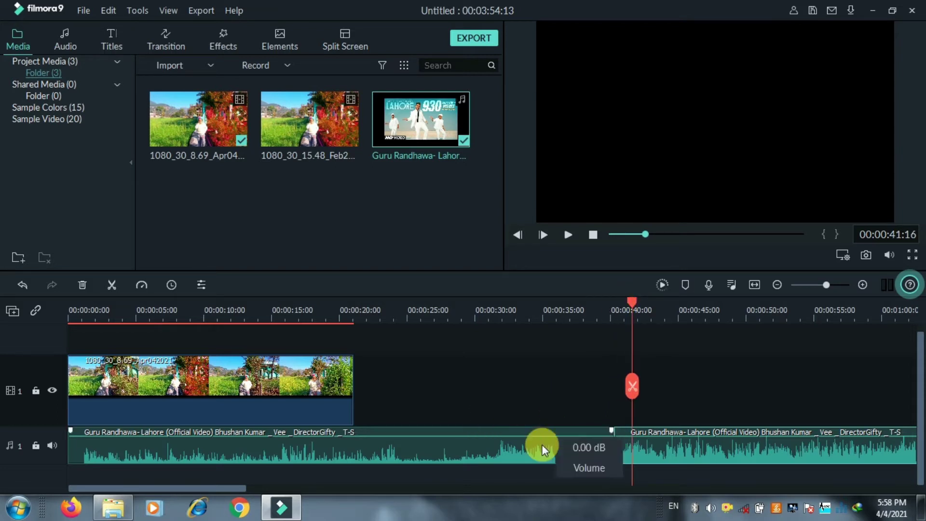
pyautogui.click(528, 447)
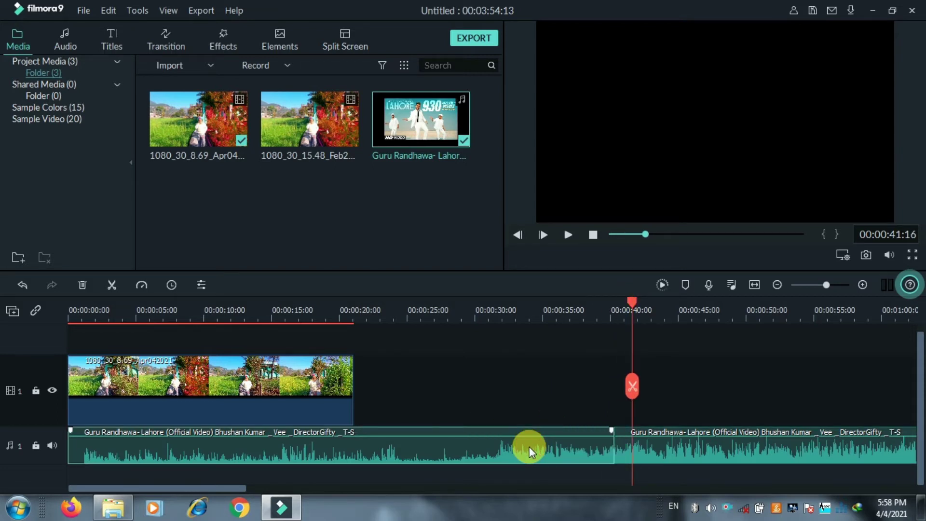
pyautogui.rightClick(528, 446)
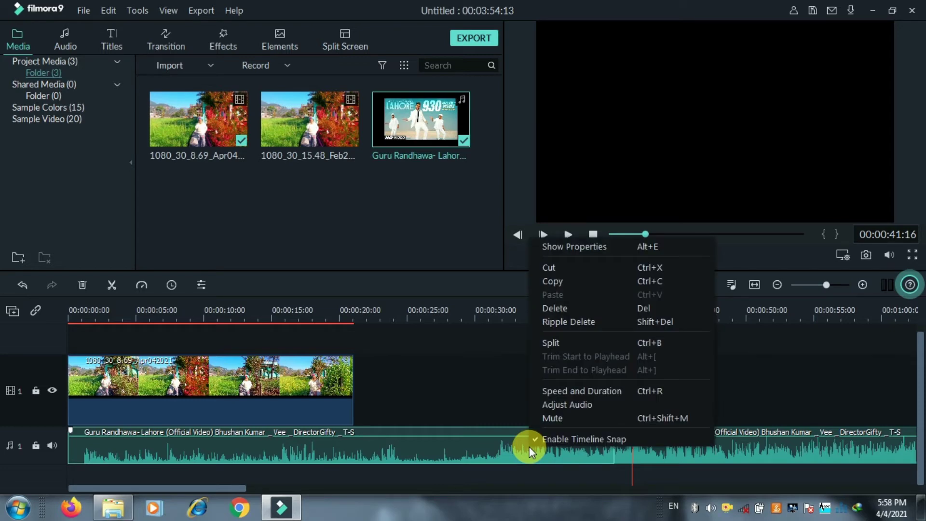
pyautogui.click(583, 322)
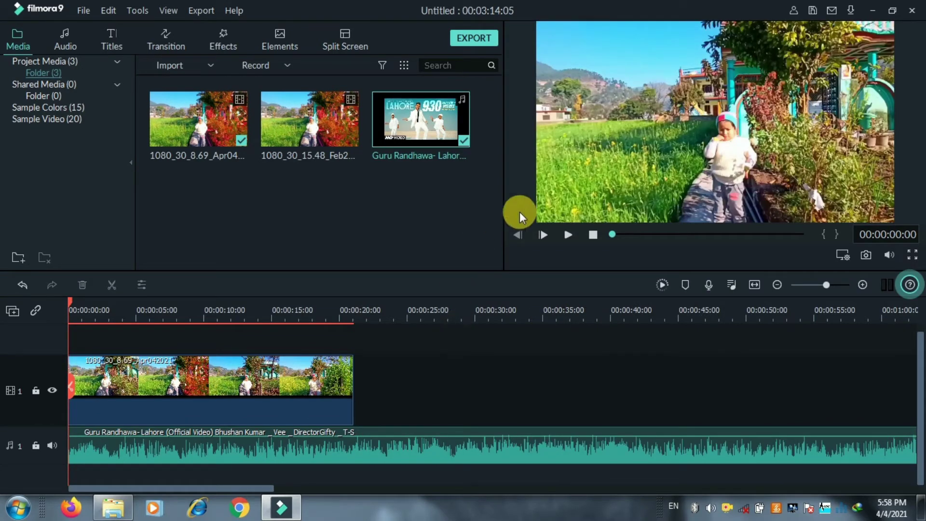
# Play the timeline from the beginning to check the trimmed song against the video.
pyautogui.click(567, 234)
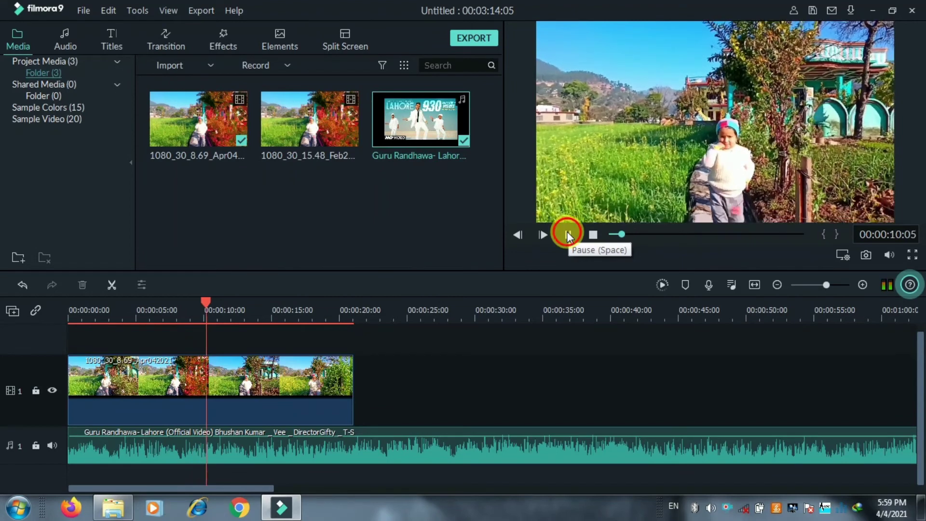
pyautogui.click(568, 235)
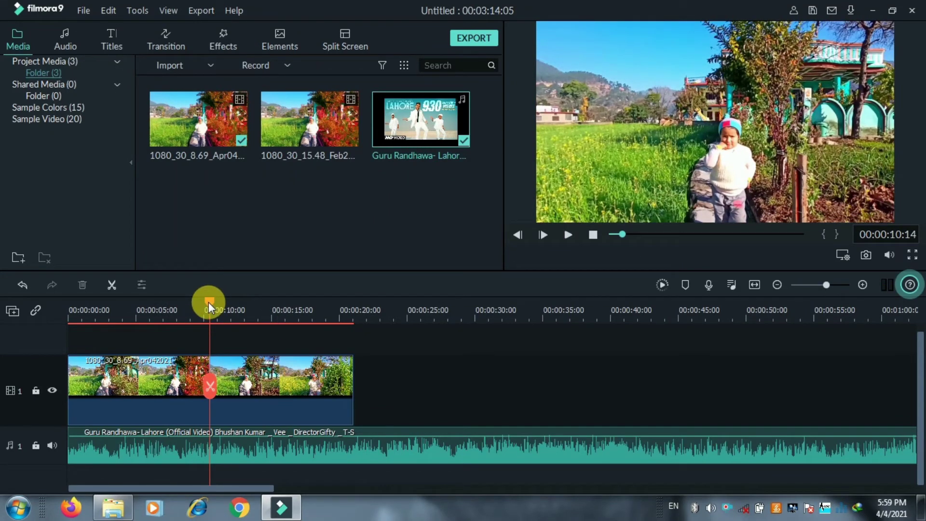
# Play the opening of the timeline from 00:00:00:00 again to hear how the song starts.
pyautogui.moveTo(209, 307); pyautogui.dragTo(10, 356)
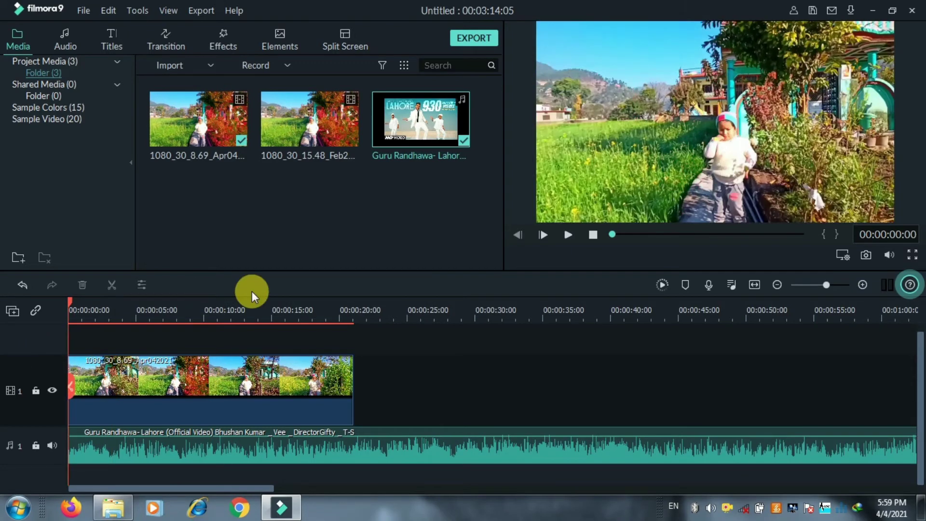
pyautogui.click(567, 235)
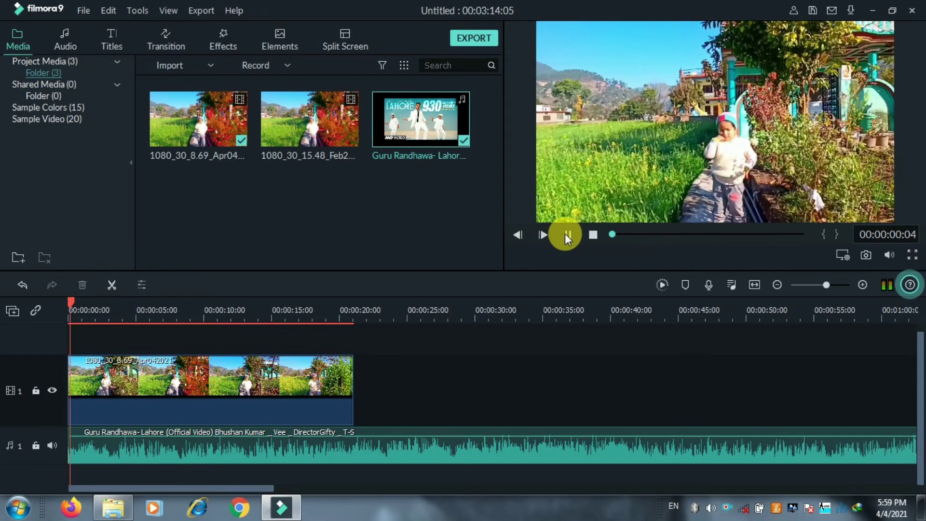
pyautogui.click(566, 234)
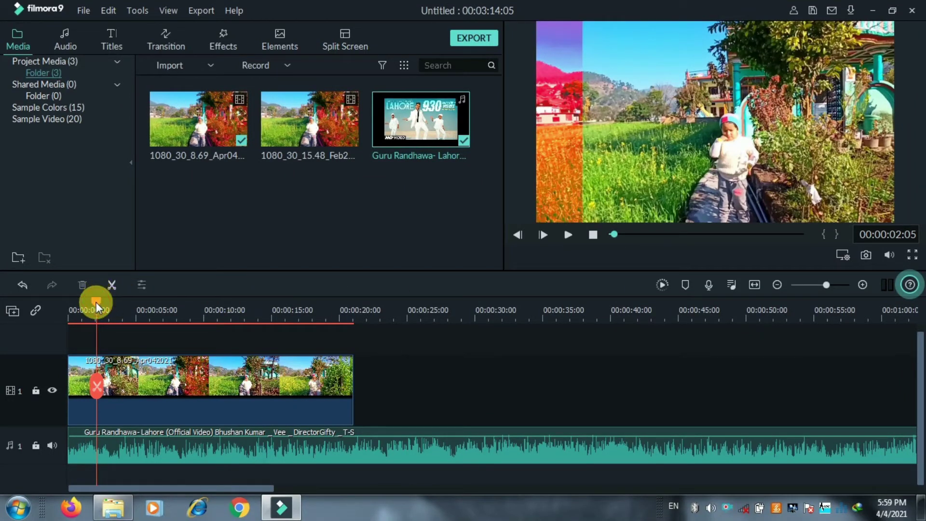
# Add a very short fade-in to the song on audio track 1 and apply it.
pyautogui.moveTo(97, 306); pyautogui.dragTo(33, 314)
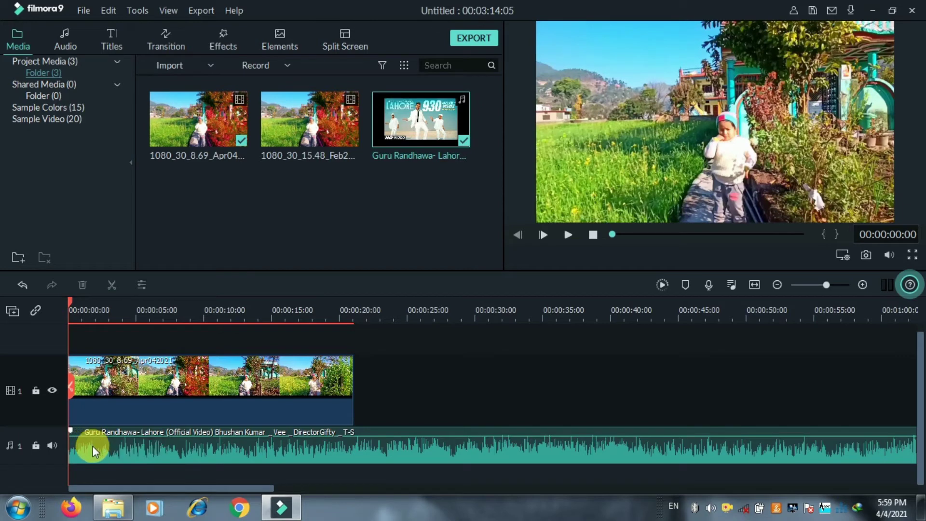
pyautogui.doubleClick(94, 451)
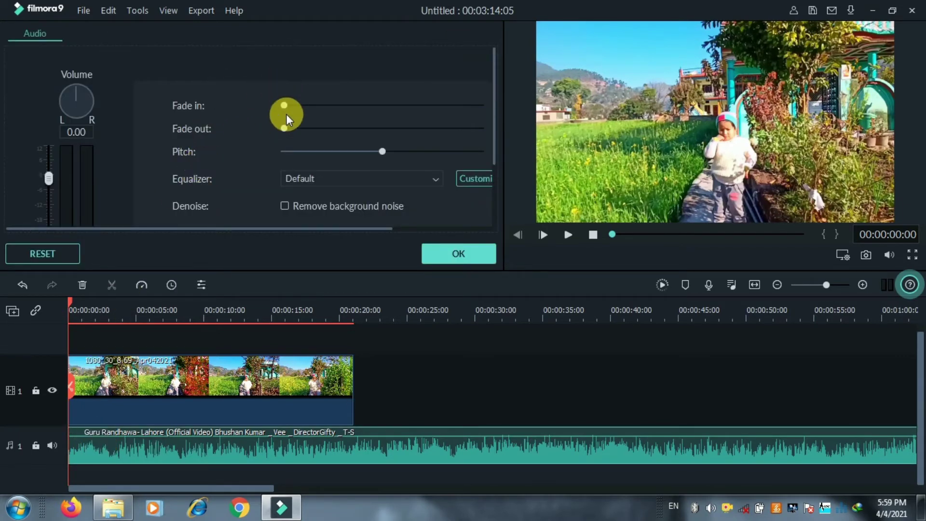
pyautogui.moveTo(285, 107)
pyautogui.mouseDown()
pyautogui.moveTo(304, 104)
pyautogui.moveTo(276, 113)
pyautogui.moveTo(300, 112)
pyautogui.moveTo(288, 120)
pyautogui.mouseUp()
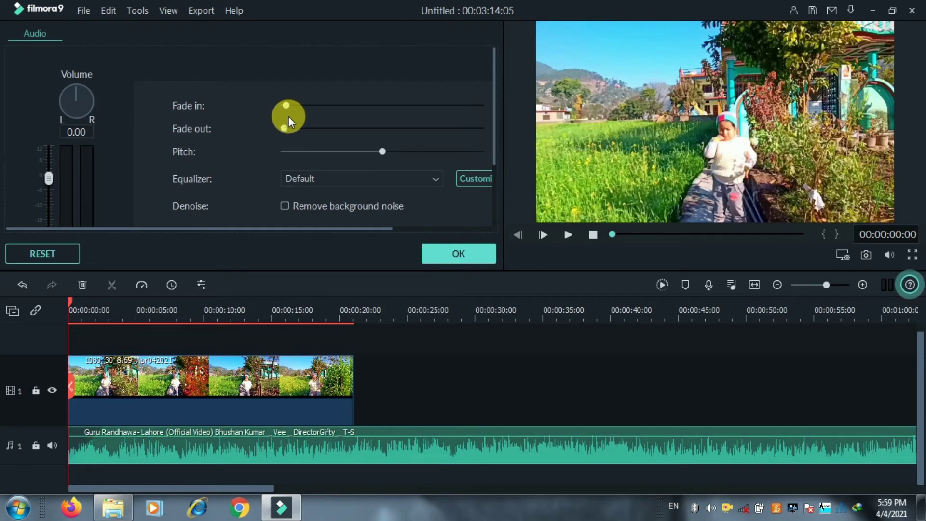
pyautogui.click(484, 260)
# Preview the song's fade-in from the timeline start and review the song's fade settings.
pyautogui.click(568, 235)
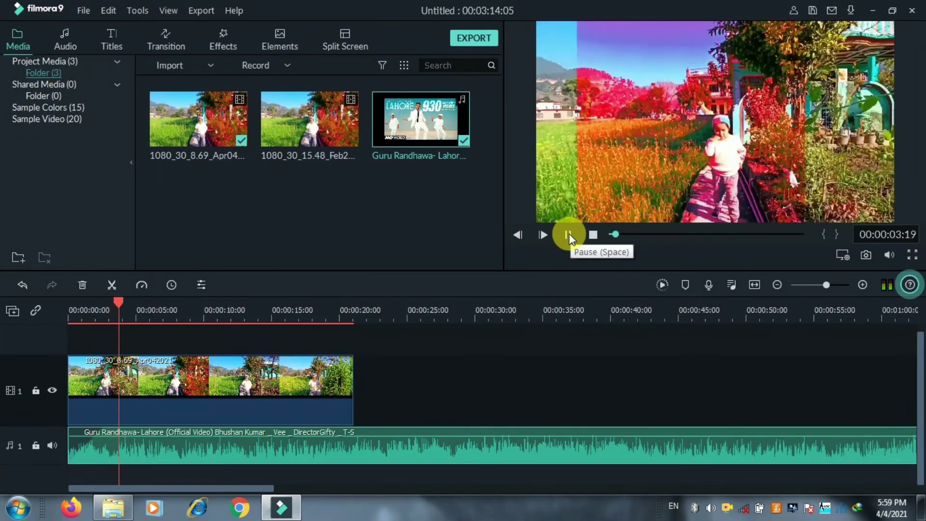
pyautogui.click(569, 235)
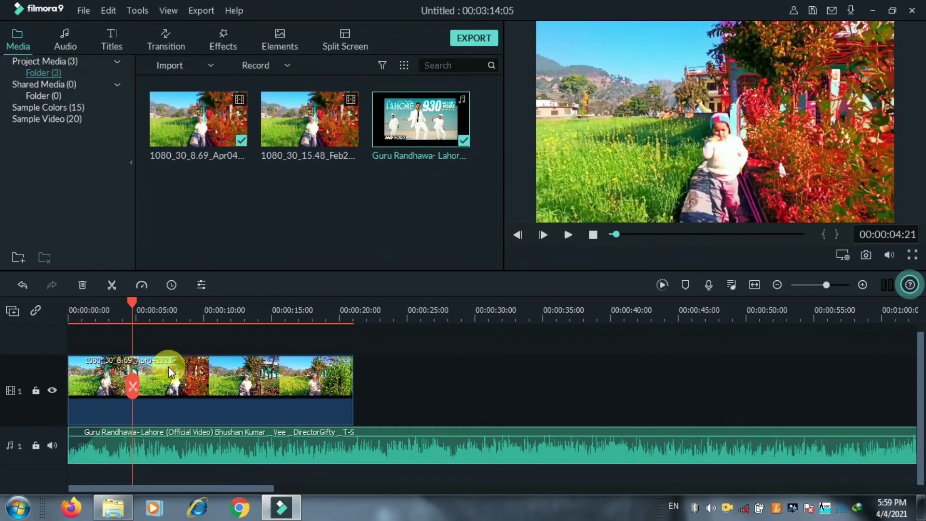
pyautogui.doubleClick(149, 446)
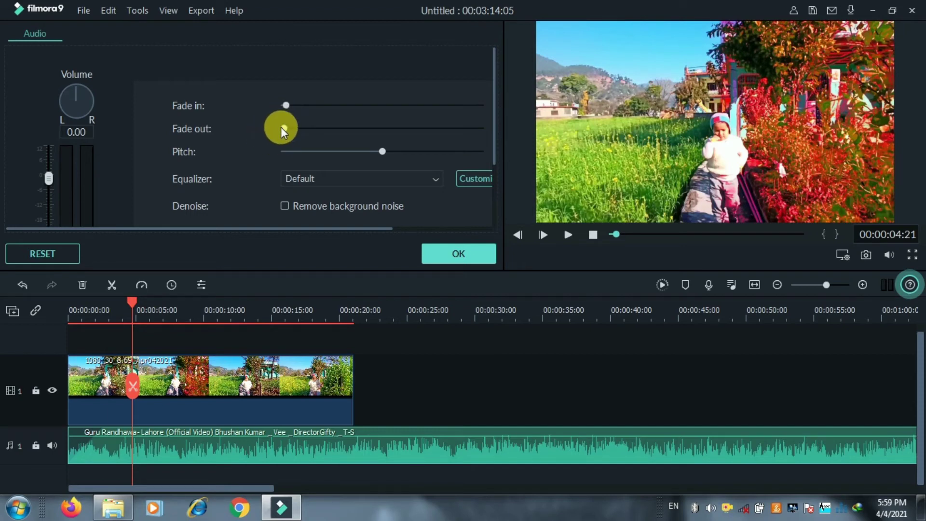
pyautogui.click(459, 251)
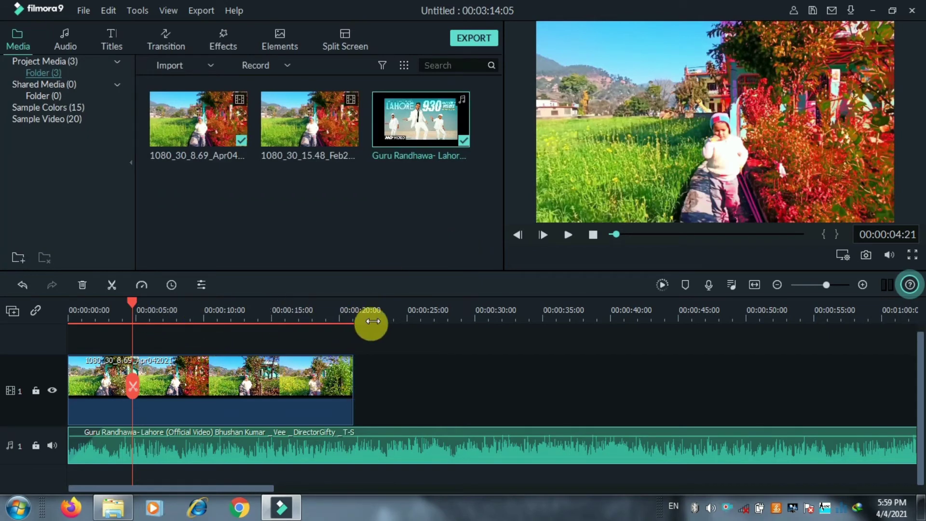
# Split the song where the video clip ends, at 00:00:21:03, and delete the part after the split.
pyautogui.click(364, 311)
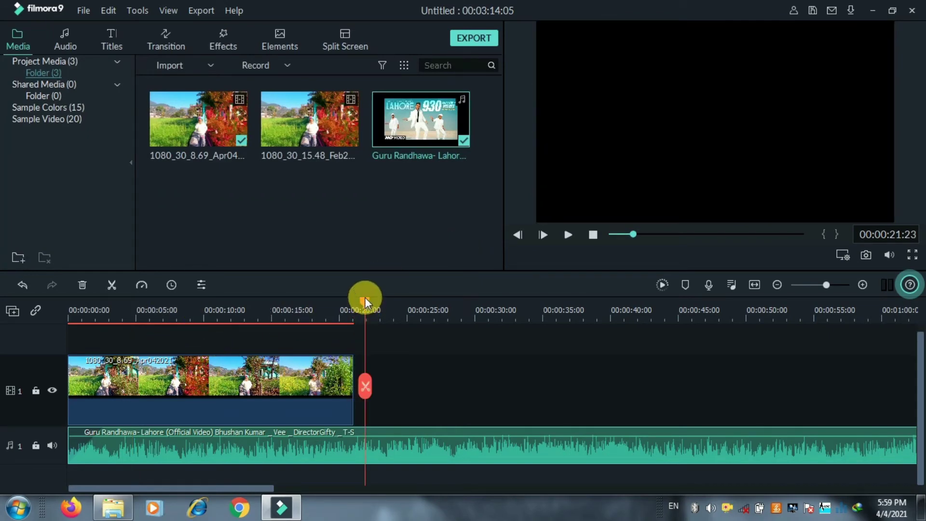
pyautogui.moveTo(365, 303); pyautogui.dragTo(356, 304)
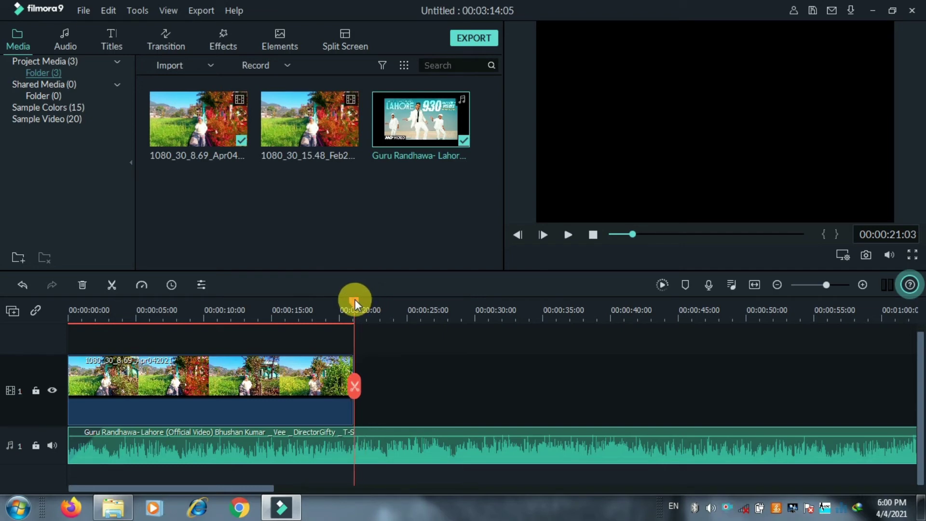
pyautogui.click(315, 368)
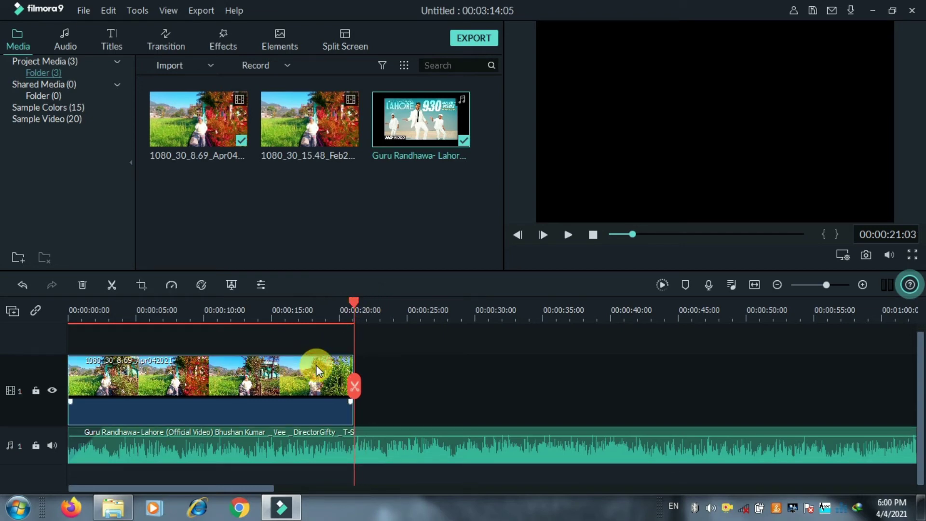
pyautogui.click(397, 446)
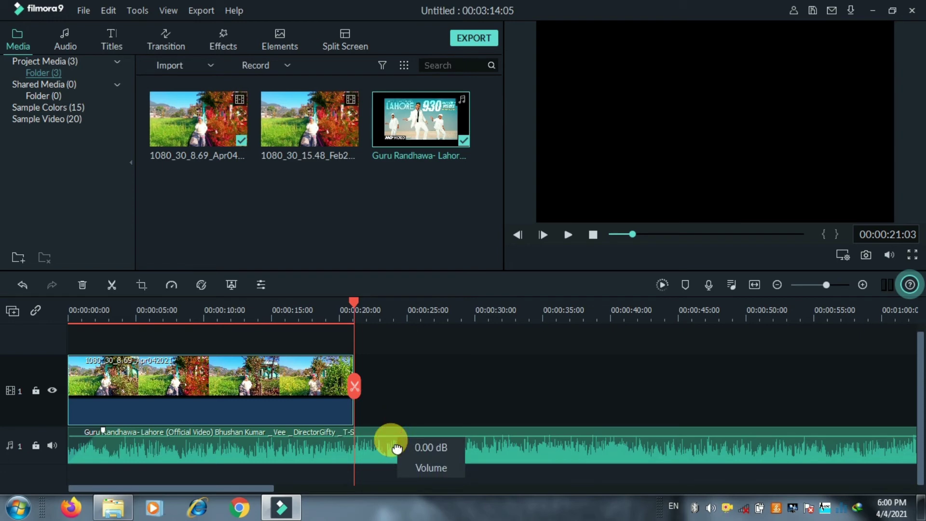
pyautogui.click(356, 390)
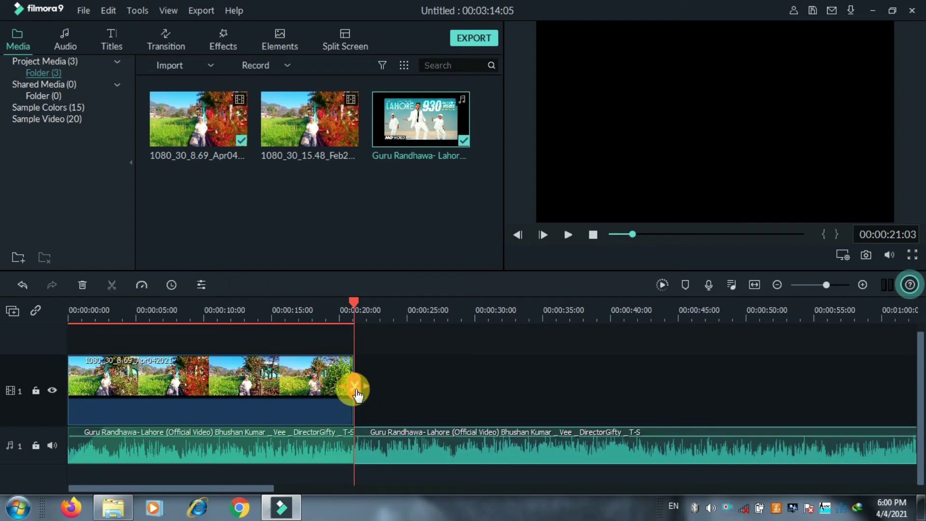
pyautogui.click(383, 437)
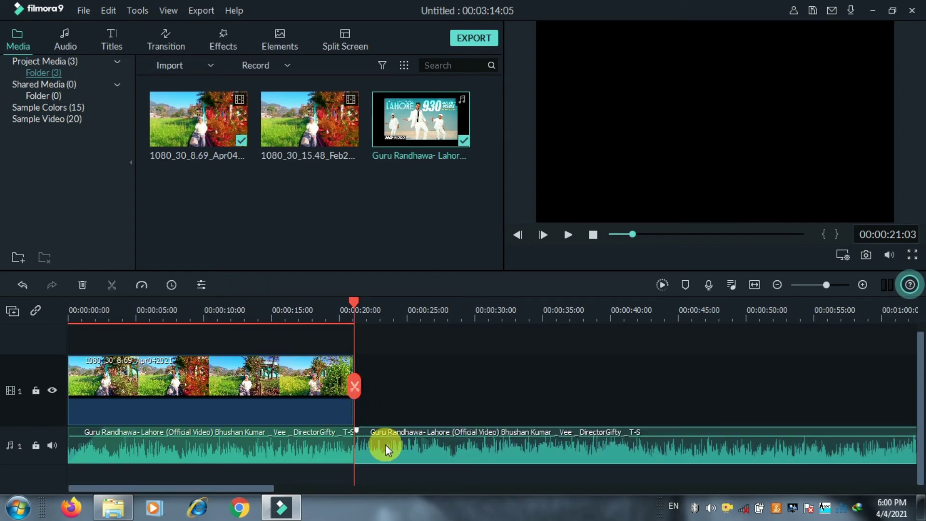
pyautogui.press('Delete')
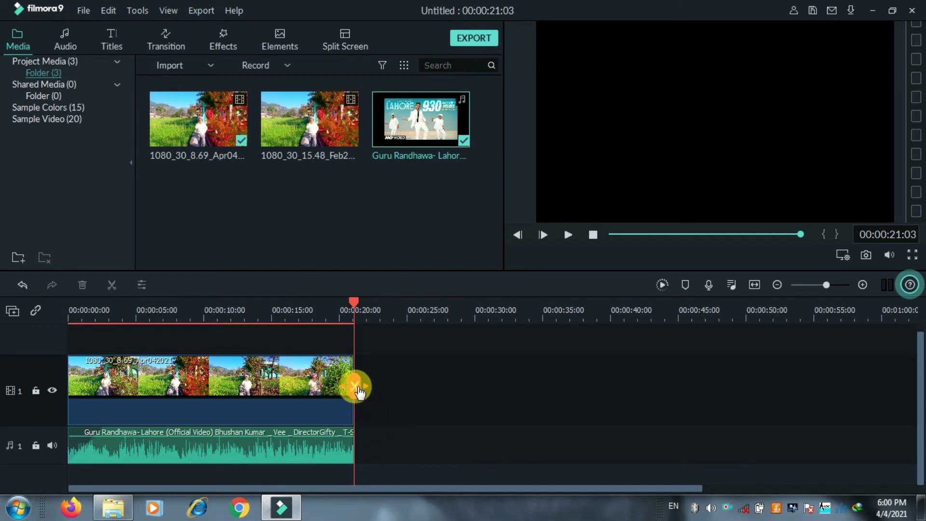
# Add a short fade-out to the trimmed song and play the timeline from the beginning.
pyautogui.click(319, 380)
pyautogui.click(314, 447)
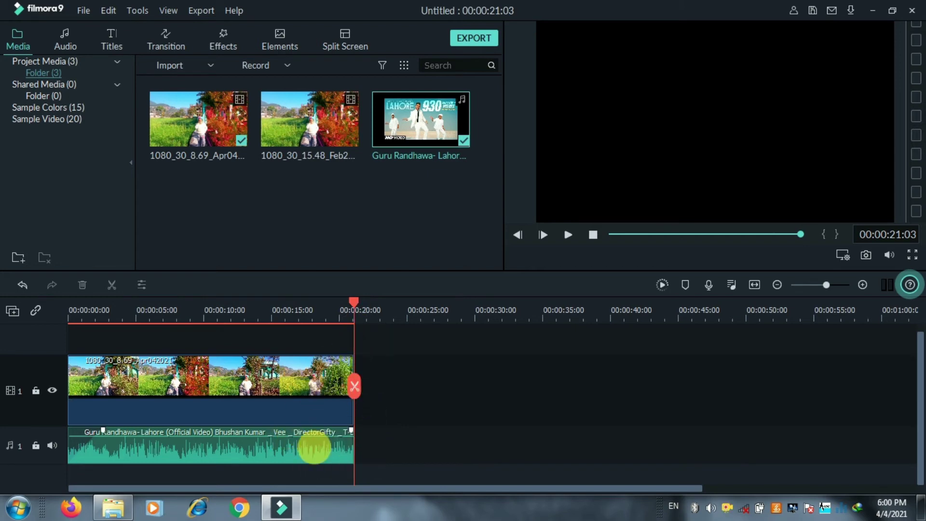
pyautogui.doubleClick(314, 451)
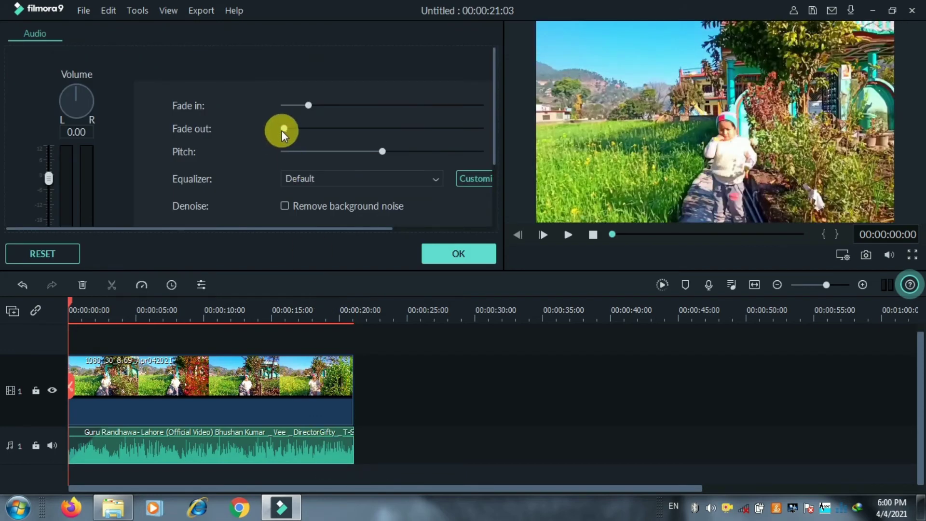
pyautogui.moveTo(285, 133)
pyautogui.mouseDown()
pyautogui.moveTo(315, 132)
pyautogui.moveTo(296, 137)
pyautogui.mouseUp()
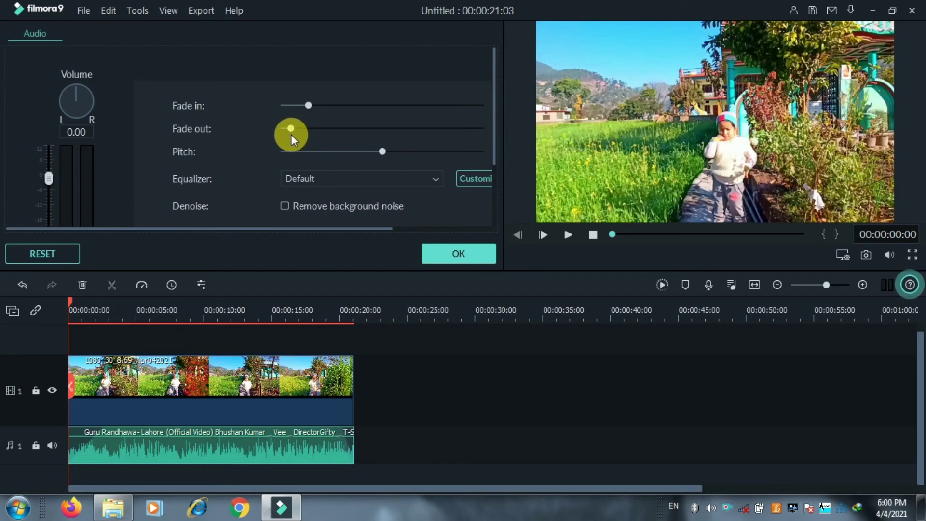
pyautogui.click(442, 251)
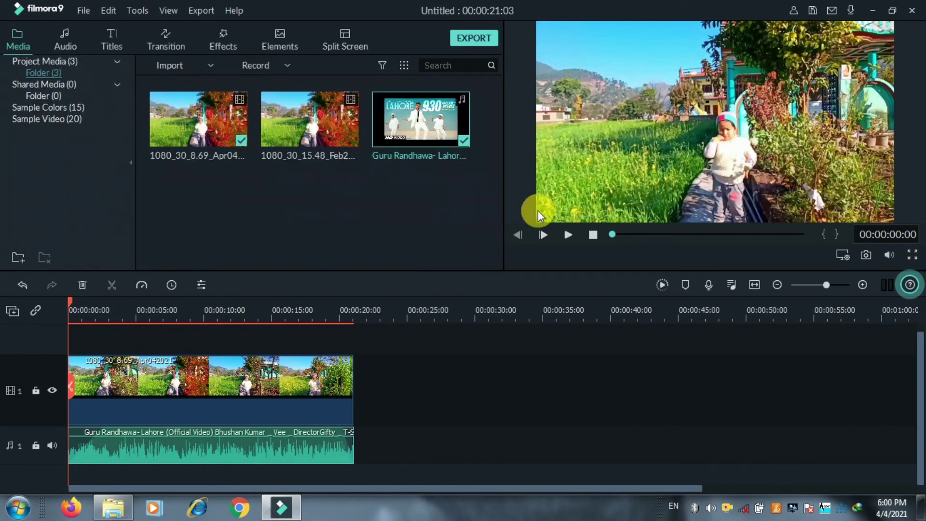
pyautogui.click(569, 235)
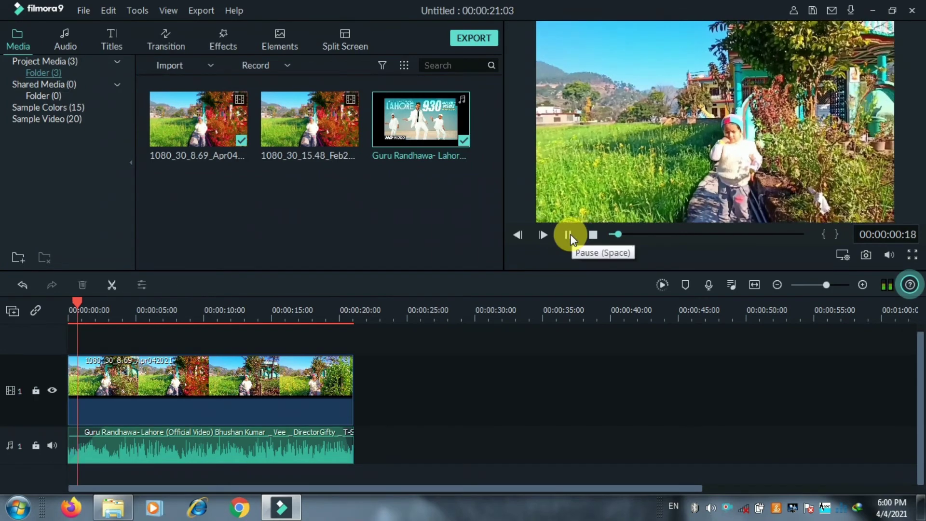